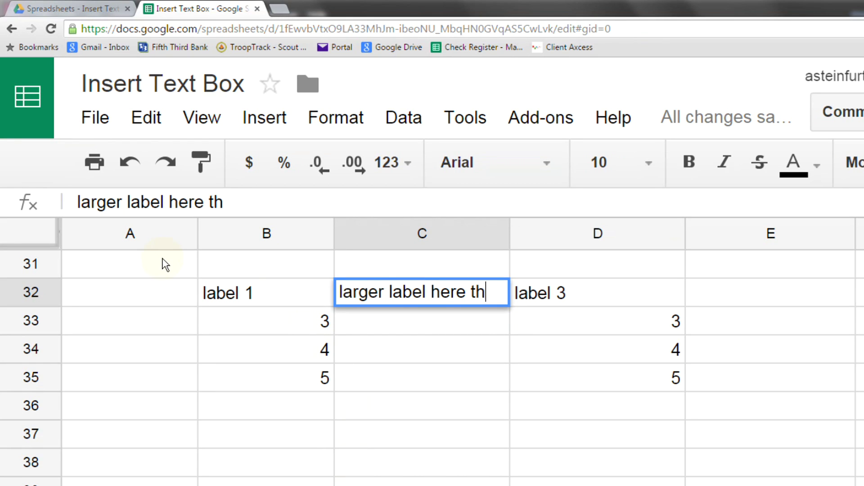
# - Enter 'label here that is too big' in C32, 'can't see the right side of it' in C33, and a long string in B47
pyautogui.write('at is too big')
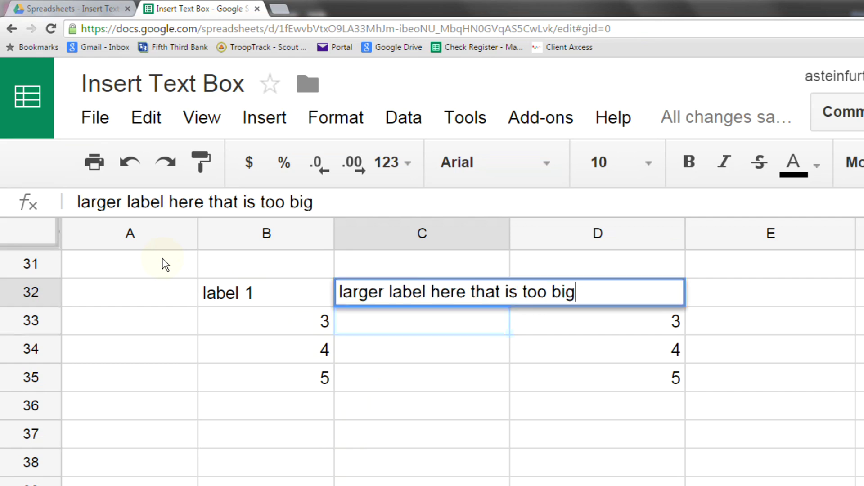
pyautogui.press('Return')
pyautogui.write("can't ")
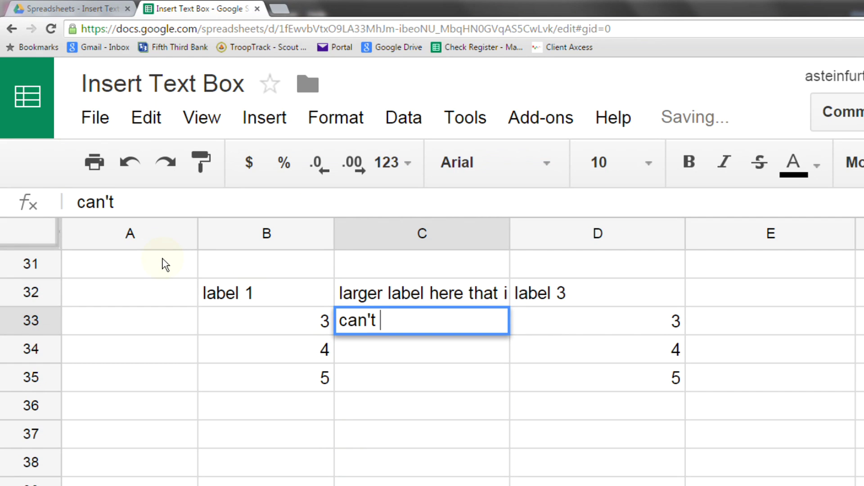
pyautogui.write('see the ri')
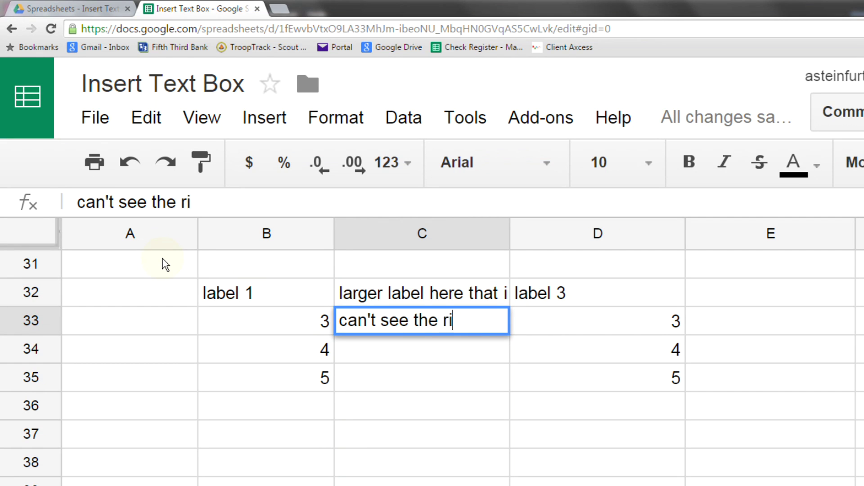
pyautogui.write('ght side of it')
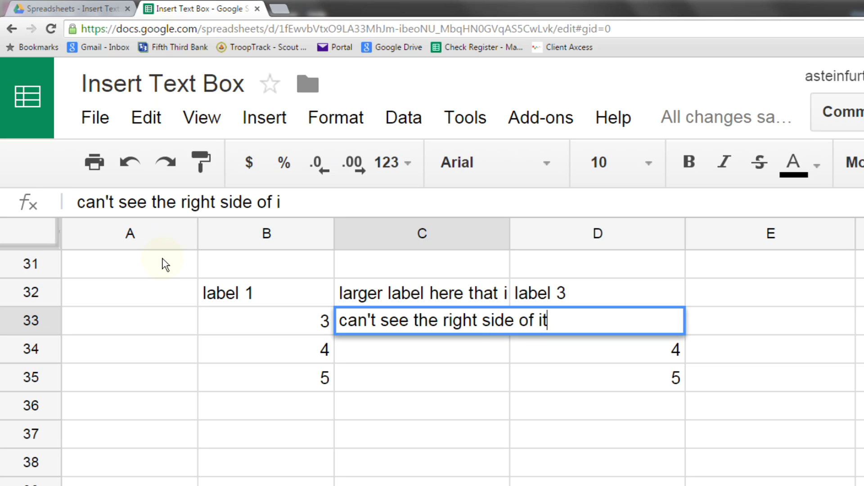
pyautogui.press('Return')
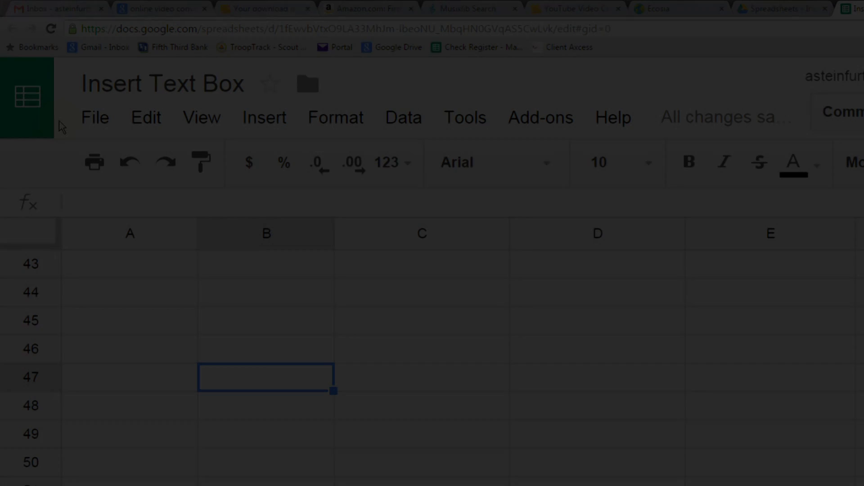
pyautogui.write('k')
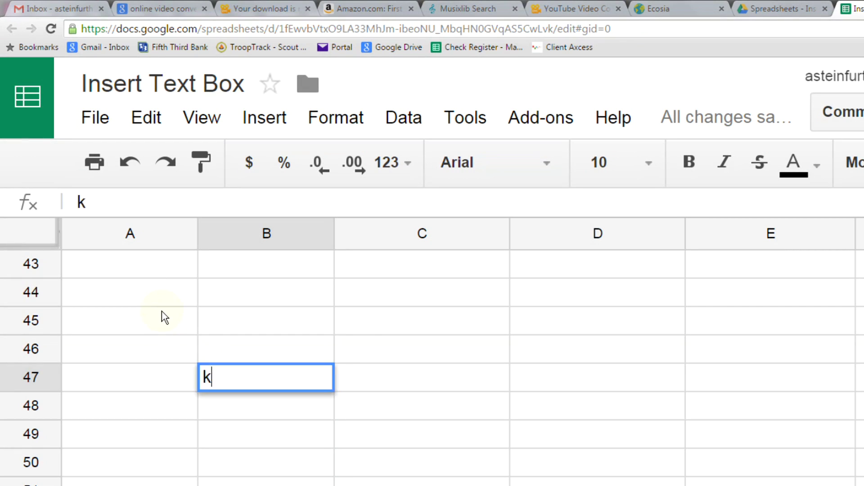
pyautogui.write('kkkkkk didhgioshg  kd')
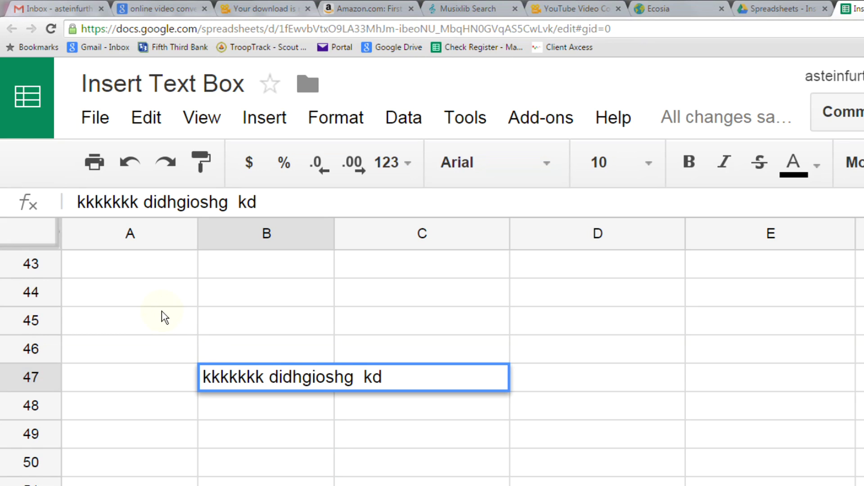
pyautogui.write('kkkkkkkkkkkkkkkkkkkkkkkkkkkkkkkkkkkkkkkkk')
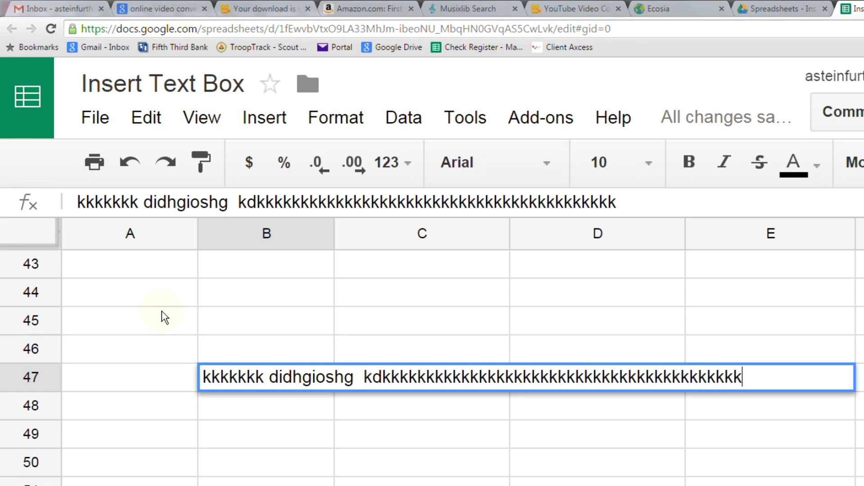
pyautogui.write('kk         j')
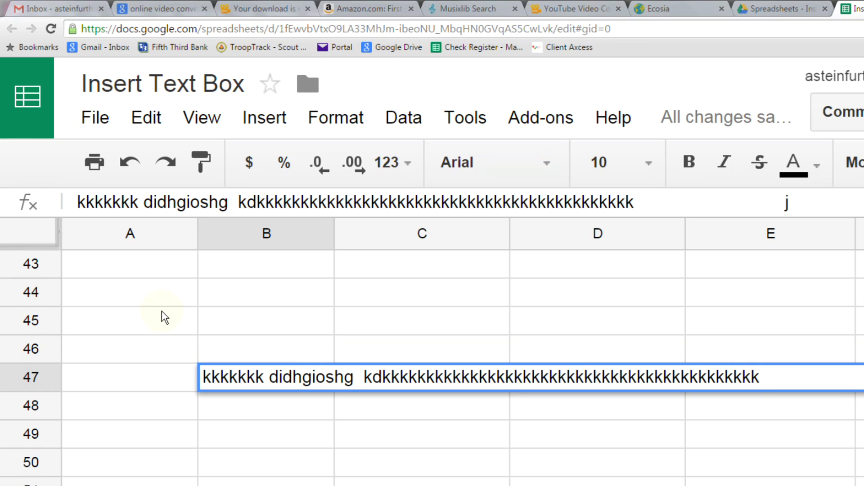
pyautogui.write('jjjjjjjjjjjjjjjjjjjjjjjjjjjjjjjjjjjjjjjjjjjjjjjjjjjj')
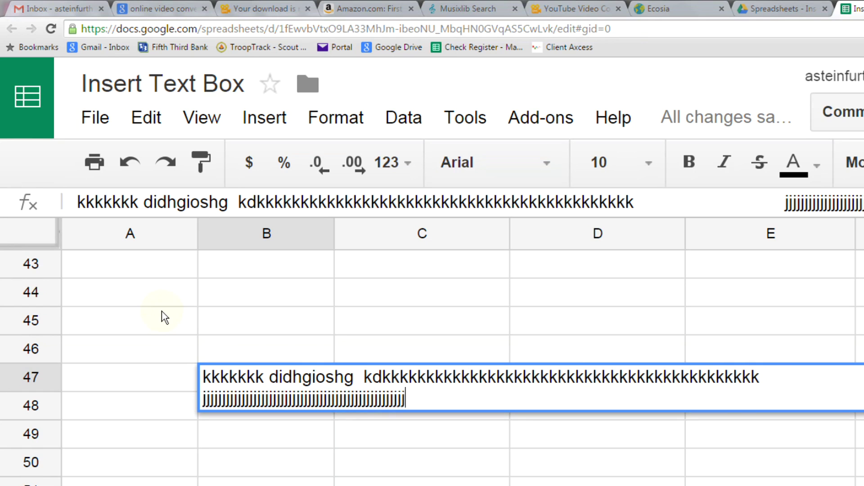
pyautogui.write('jjjjjjjjj')
pyautogui.press('Return')
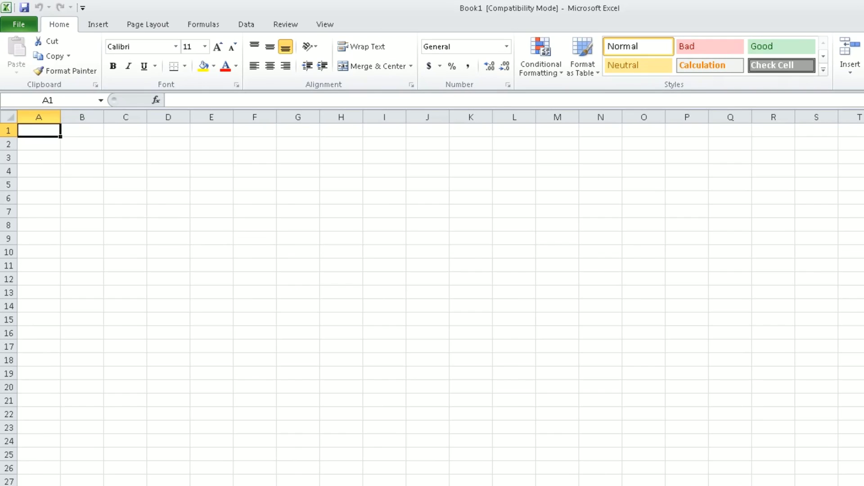
# - Draw a floating text box over the top-left cells B2:G9 of the new workbook
pyautogui.click(135, 155)
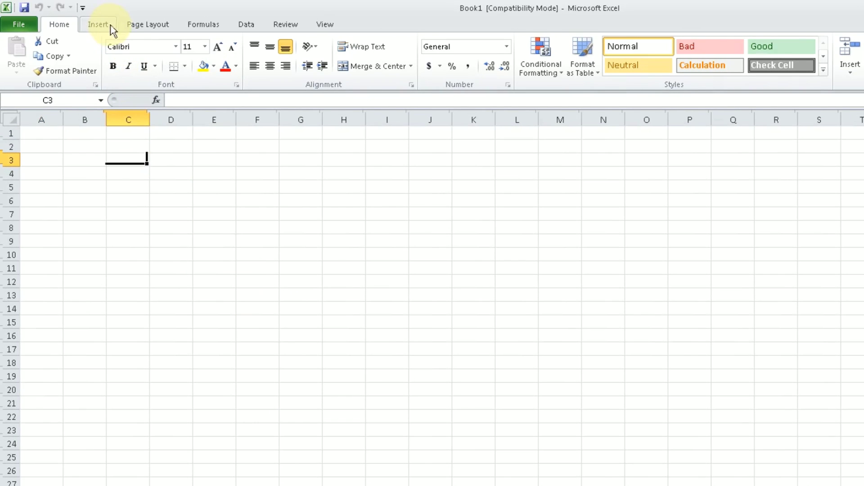
pyautogui.click(99, 25)
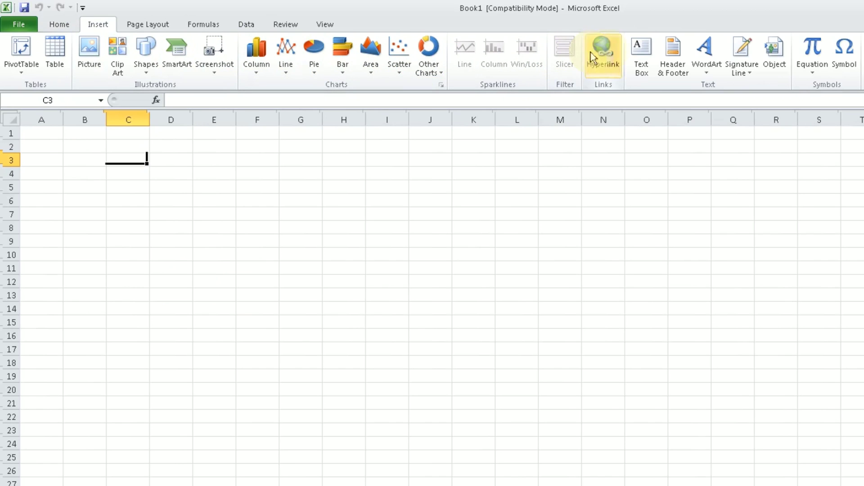
pyautogui.click(641, 53)
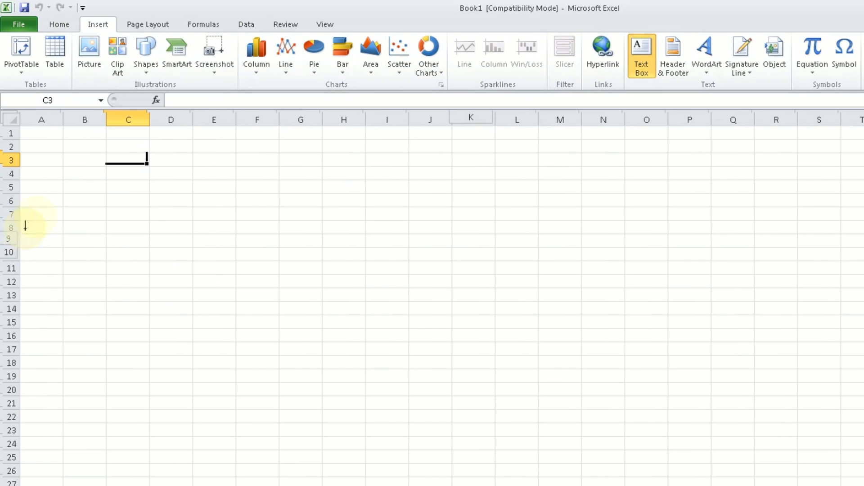
pyautogui.moveTo(67, 141)
pyautogui.mouseDown()
pyautogui.moveTo(175, 203)
pyautogui.moveTo(325, 246)
pyautogui.mouseUp()
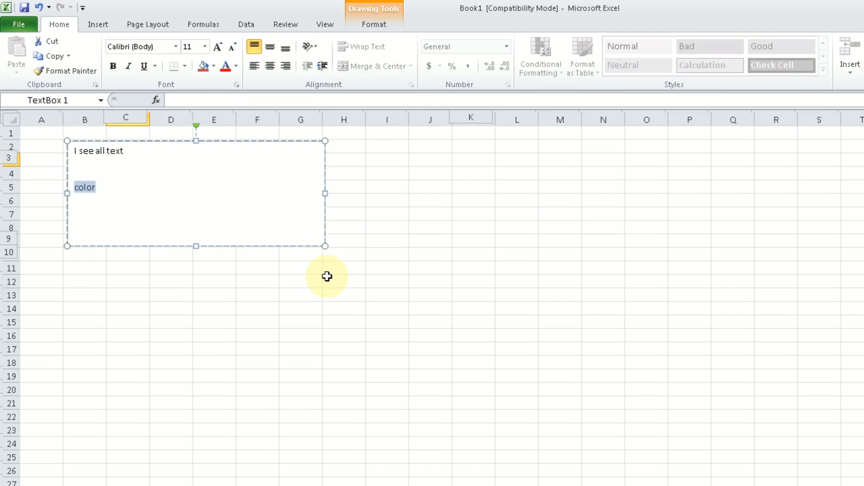
# - Make the word 'color' red and bold, then leave the text box
pyautogui.click(225, 66)
pyautogui.click(119, 63)
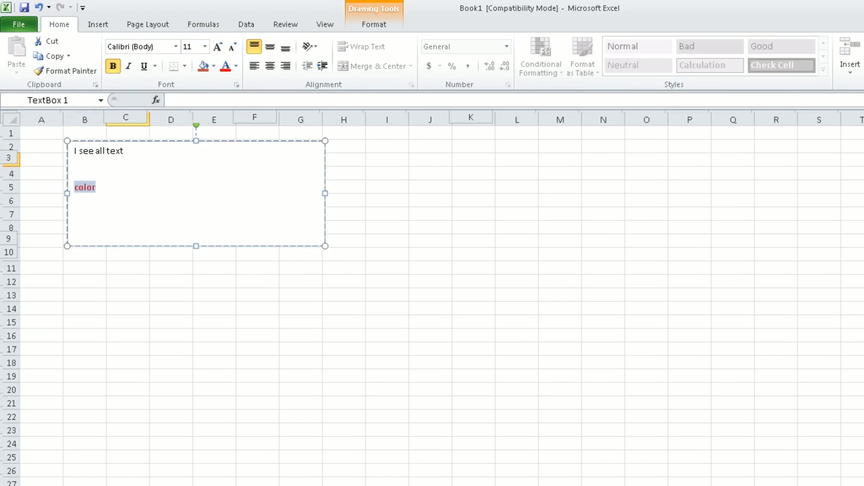
pyautogui.click(83, 271)
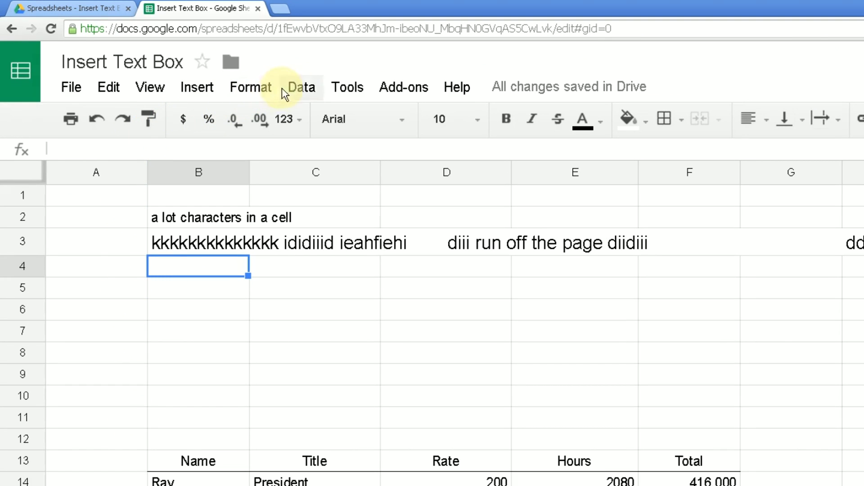
# - Start a new drawing over the sheet with the text box tool ready
pyautogui.click(216, 86)
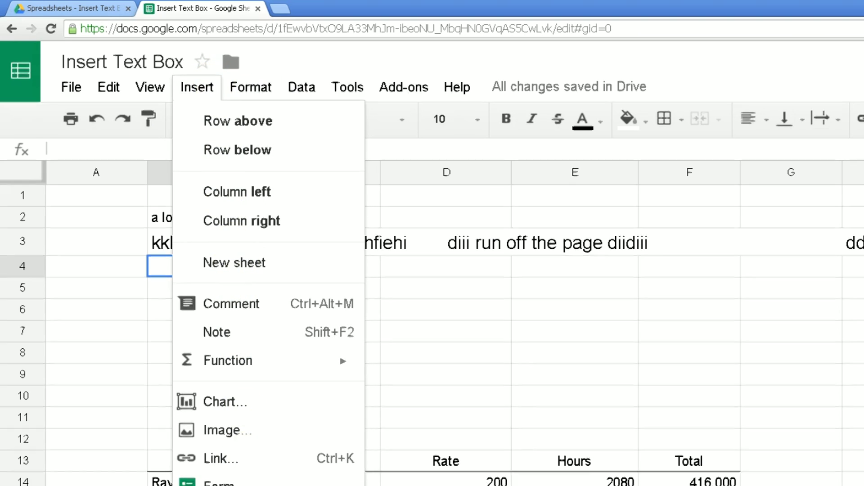
pyautogui.click(252, 484)
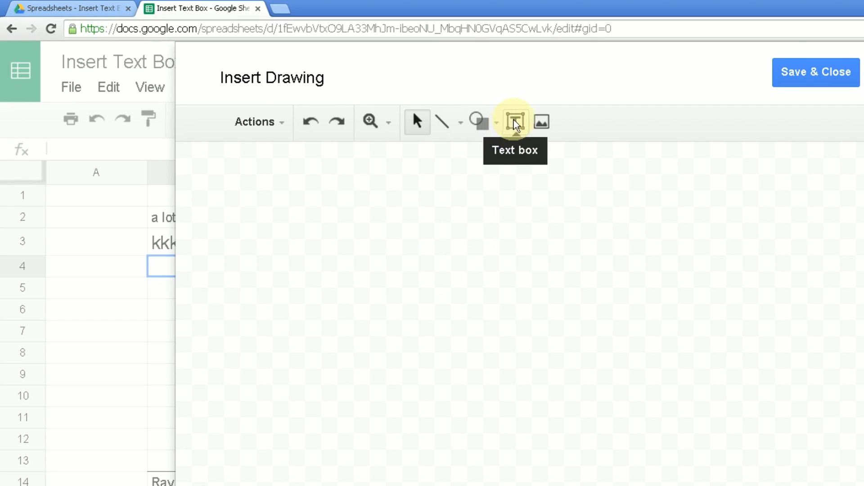
pyautogui.click(511, 128)
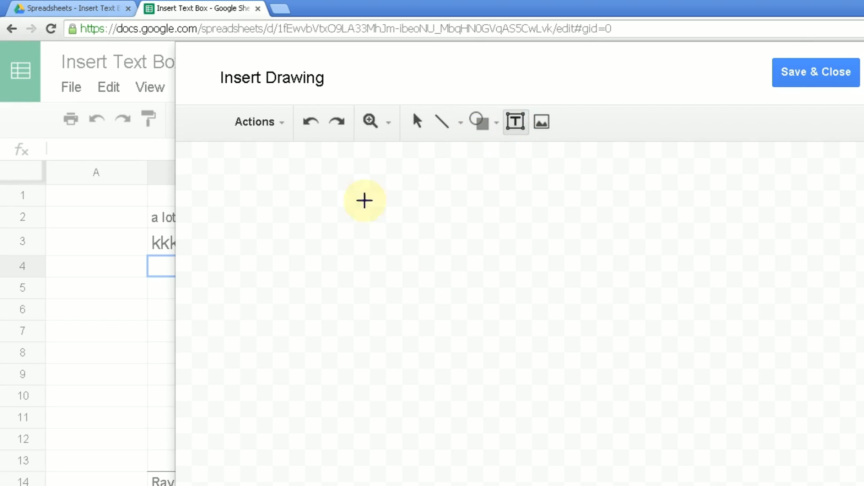
# - Draw a text box reading 'this is my text box hwhere the text wrpand can be styled'
pyautogui.moveTo(197, 151); pyautogui.dragTo(491, 275)
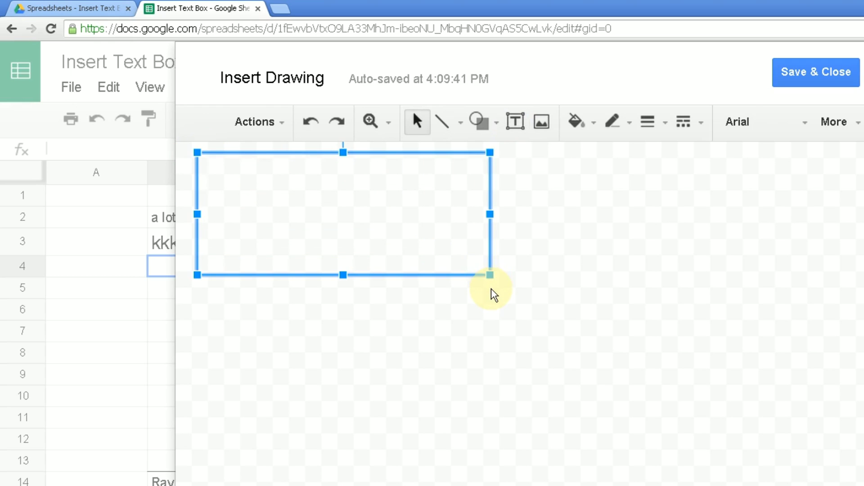
pyautogui.write('this is my text box ')
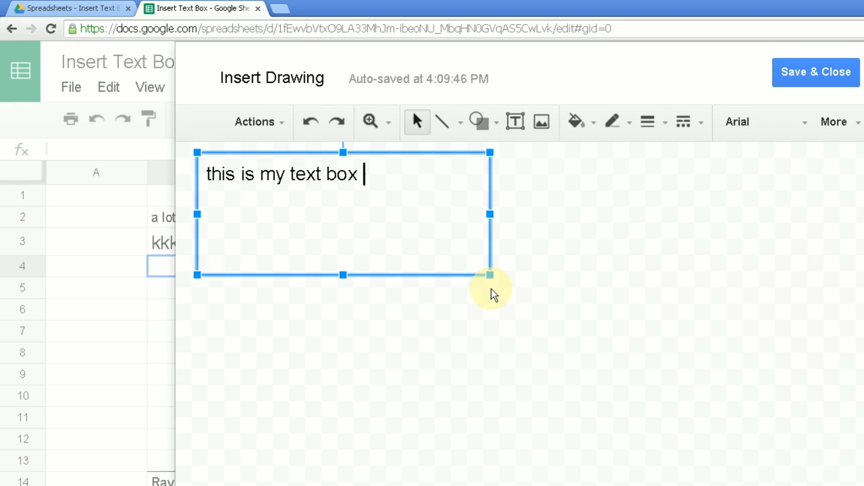
pyautogui.write('hwhere the tex')
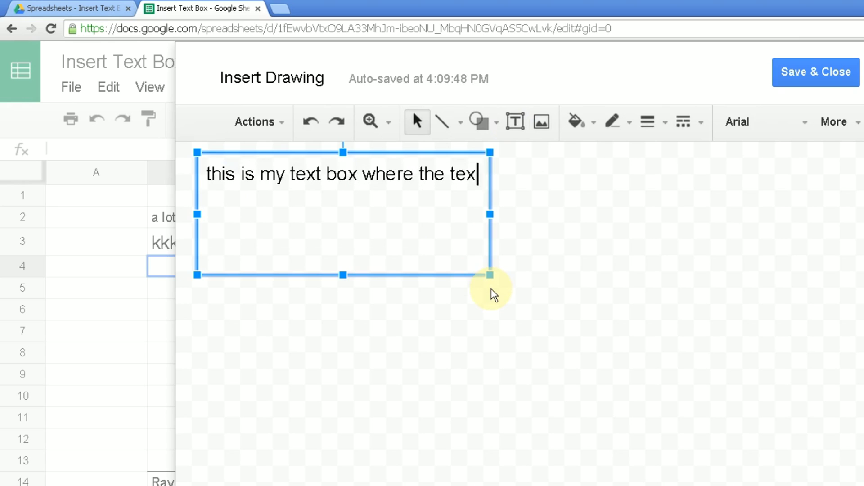
pyautogui.write('t wrp')
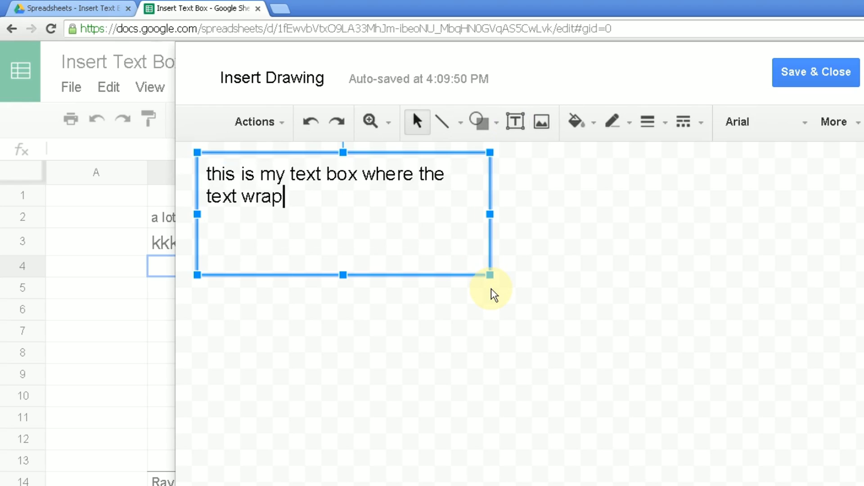
pyautogui.write('and ca')
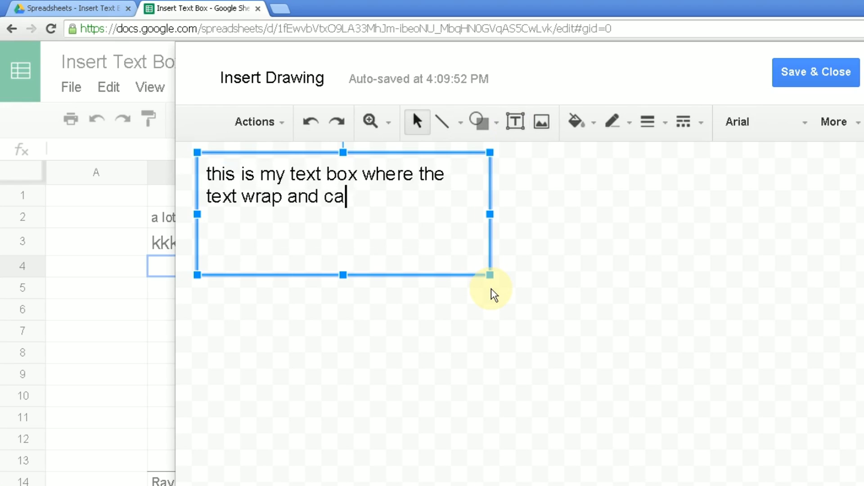
pyautogui.write('n be styled')
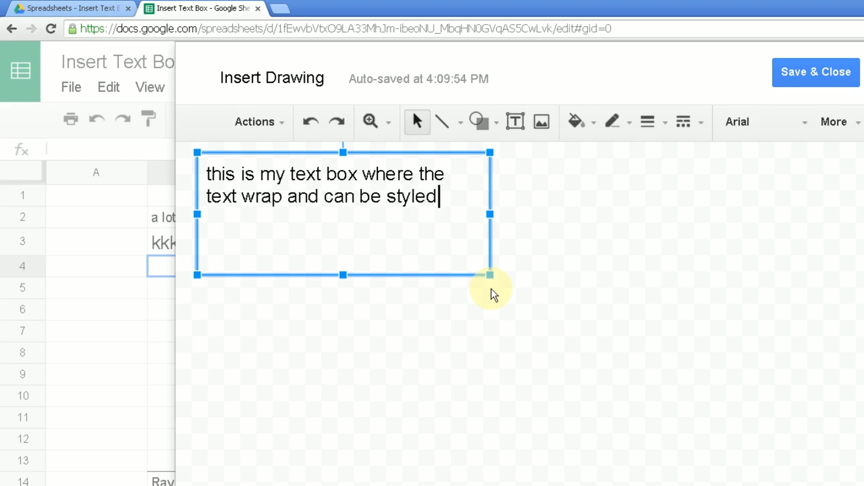
pyautogui.hotkey('shift', 'Left')
pyautogui.hotkey('shift', 'Left')
pyautogui.hotkey('shift', 'Left')
pyautogui.hotkey('shift', 'Left')
pyautogui.hotkey('shift', 'Left')
pyautogui.hotkey('shift', 'Left')
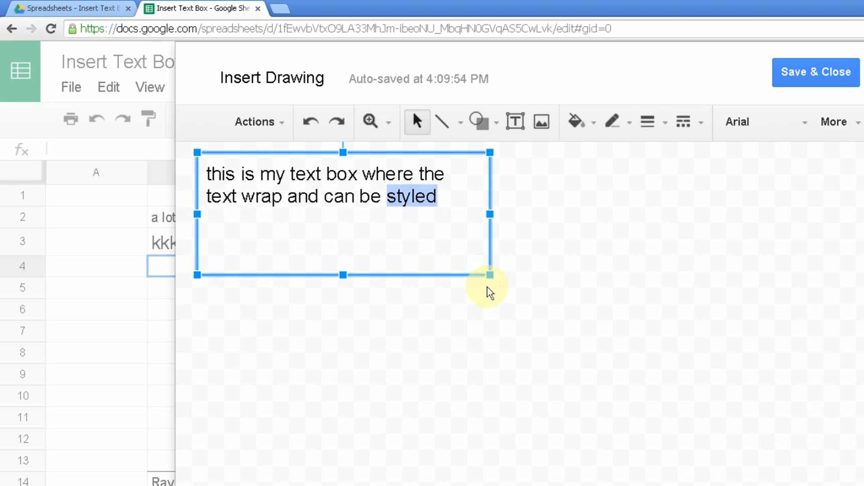
# - Try a red fill and dark red border on the text box
pyautogui.click(577, 121)
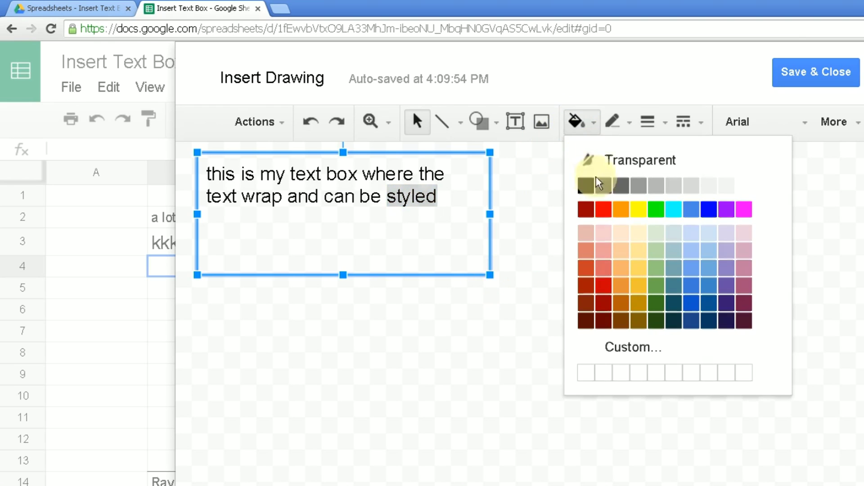
pyautogui.click(603, 210)
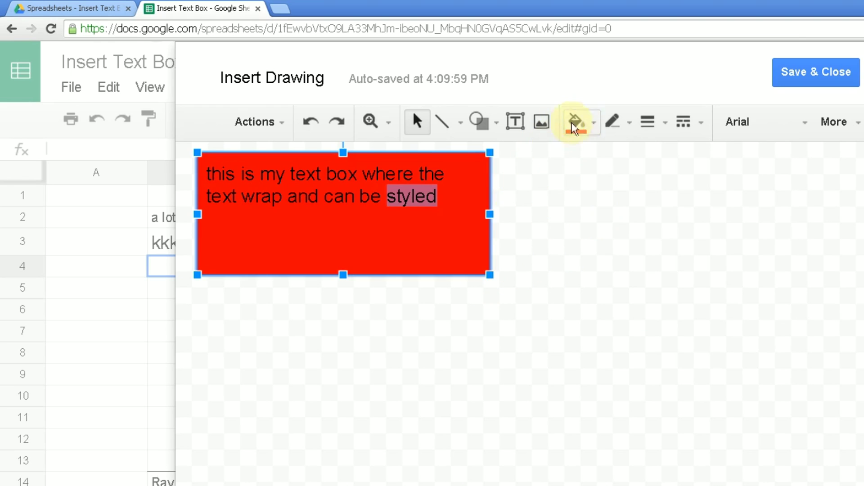
pyautogui.click(623, 122)
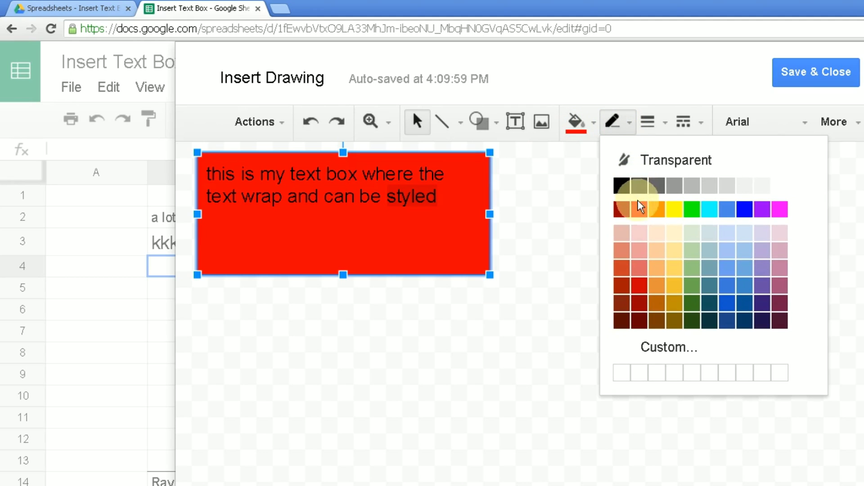
pyautogui.click(620, 209)
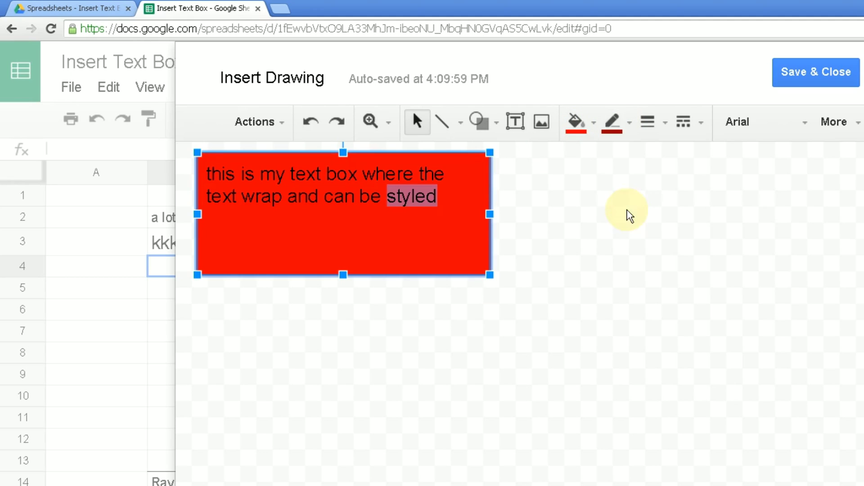
pyautogui.click(431, 185)
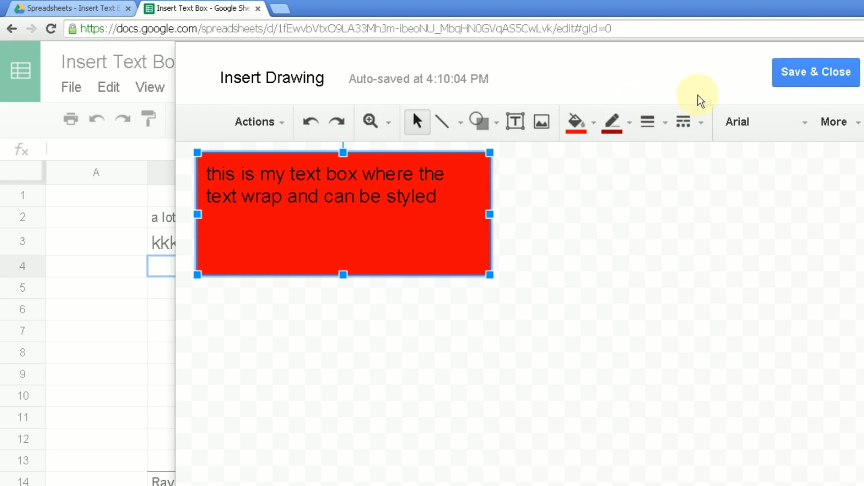
# - Change the box fill to yellow and the border to orange, then save the drawing
pyautogui.click(575, 123)
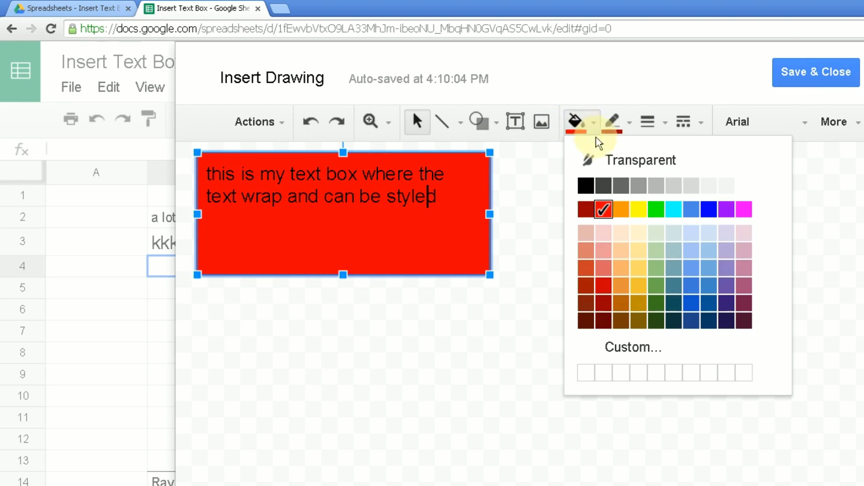
pyautogui.click(642, 220)
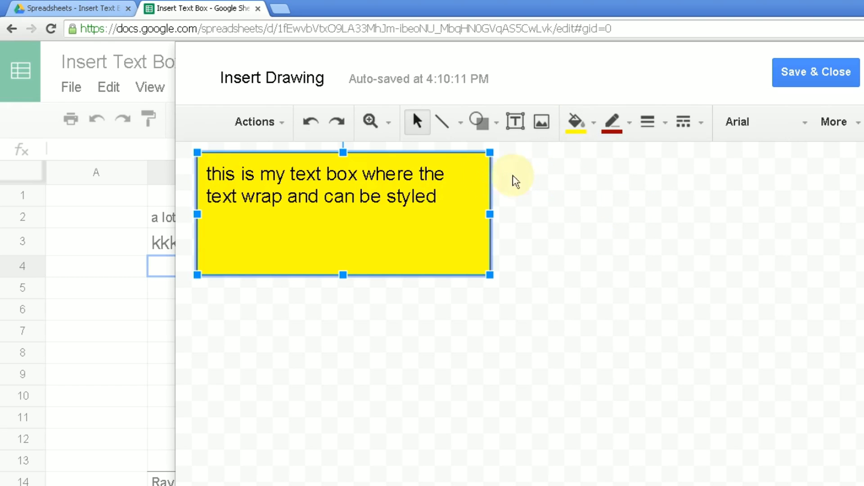
pyautogui.moveTo(426, 196); pyautogui.dragTo(335, 197)
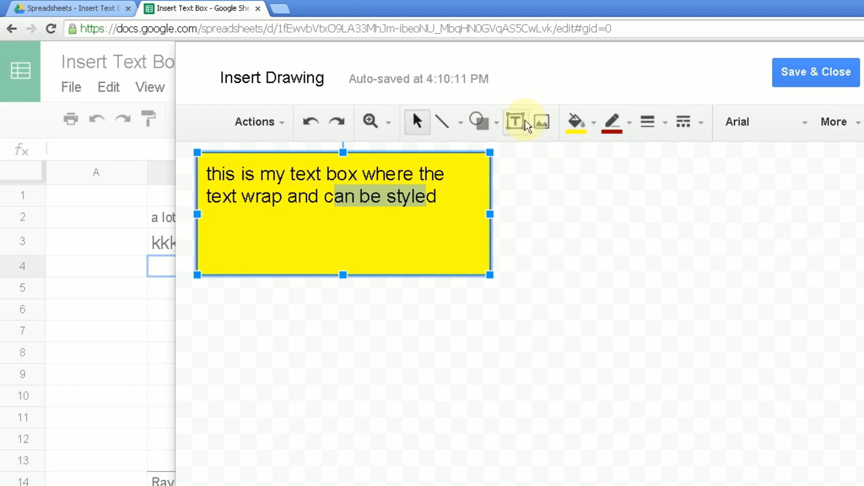
pyautogui.click(616, 131)
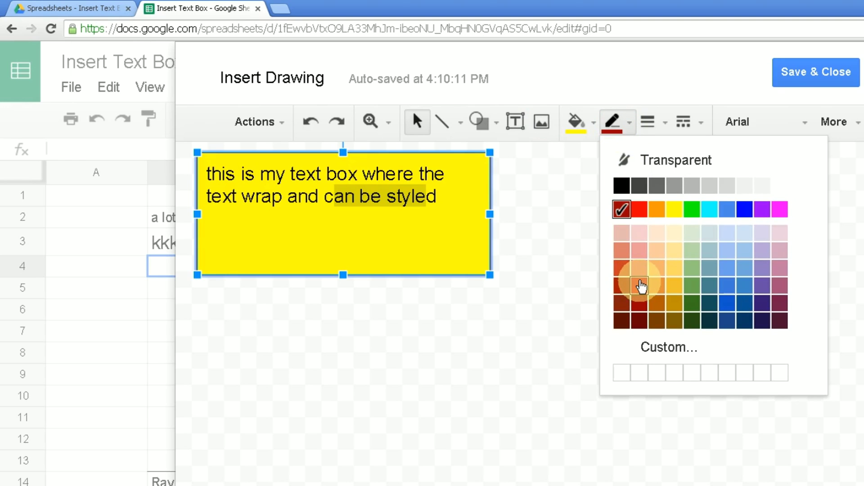
pyautogui.click(659, 282)
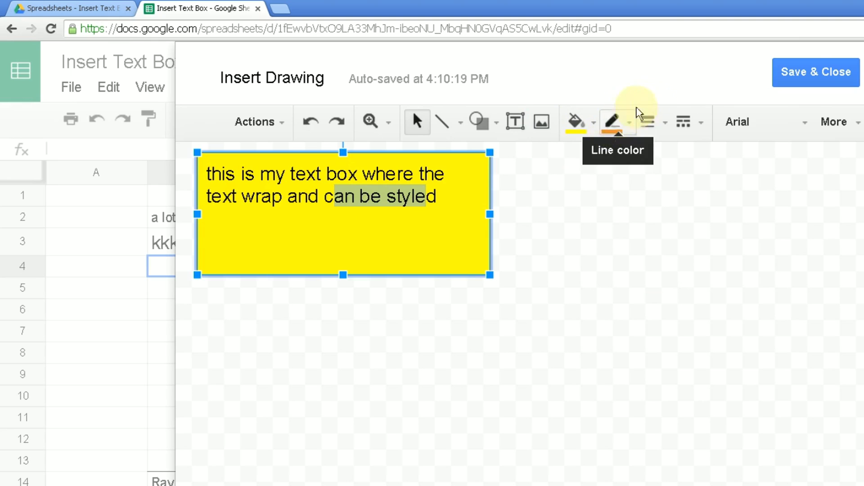
pyautogui.click(803, 74)
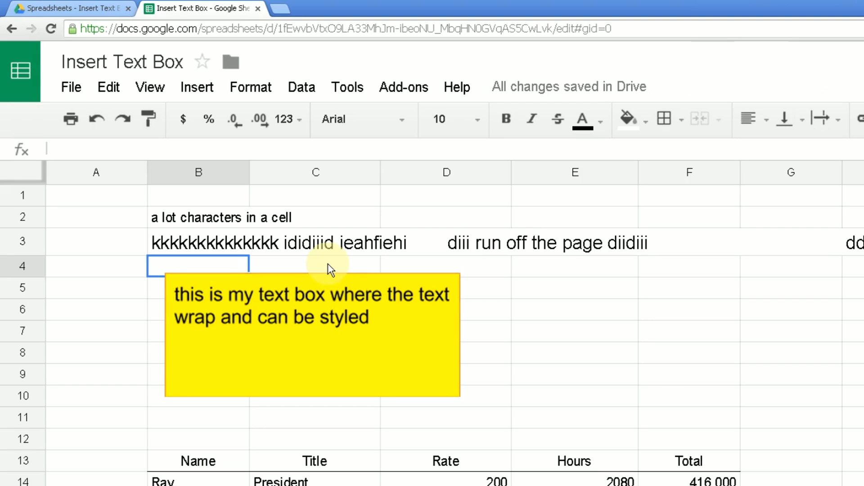
# - Reopen the drawing, delete the final 'd' so it ends 'can be style', and save
pyautogui.click(382, 311)
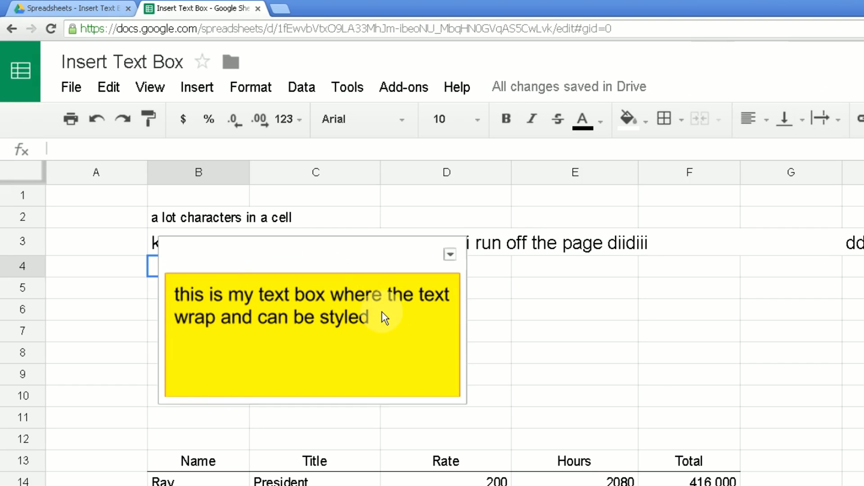
pyautogui.doubleClick(382, 311)
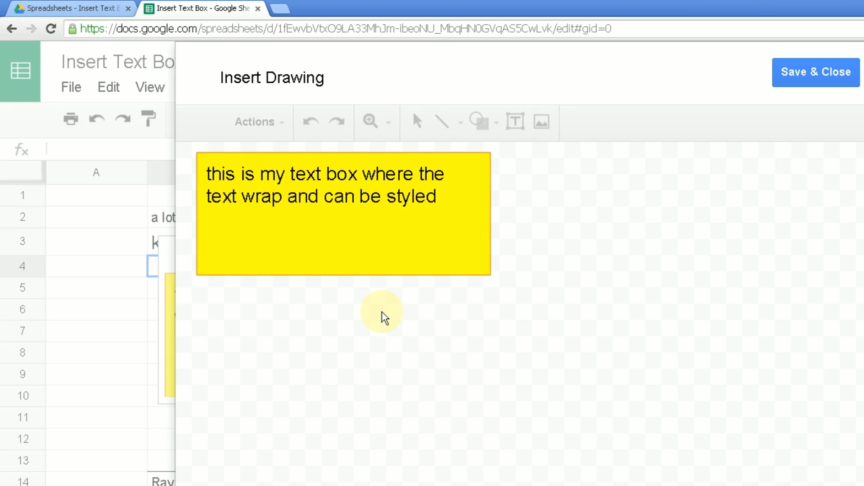
pyautogui.click(446, 201)
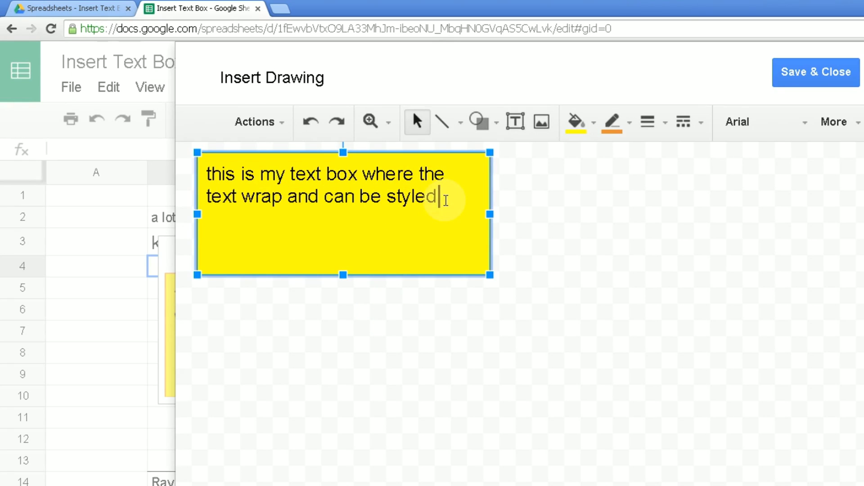
pyautogui.press('BackSpace')
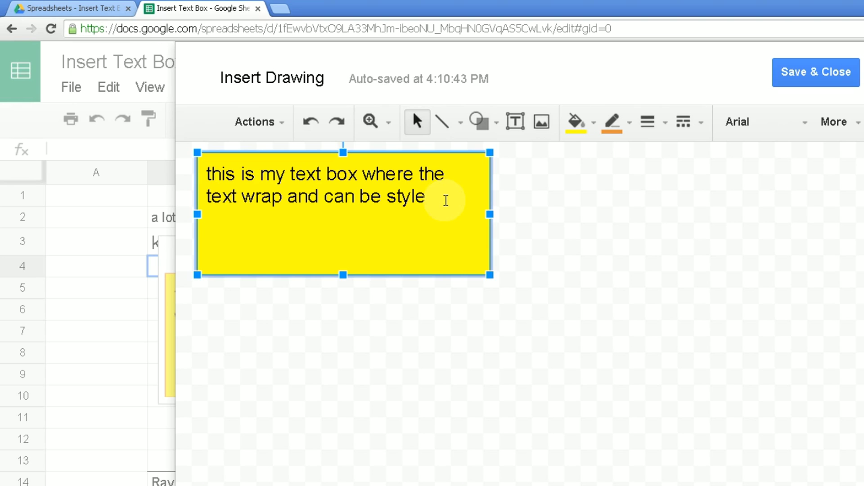
pyautogui.press('Return')
pyautogui.press('Return')
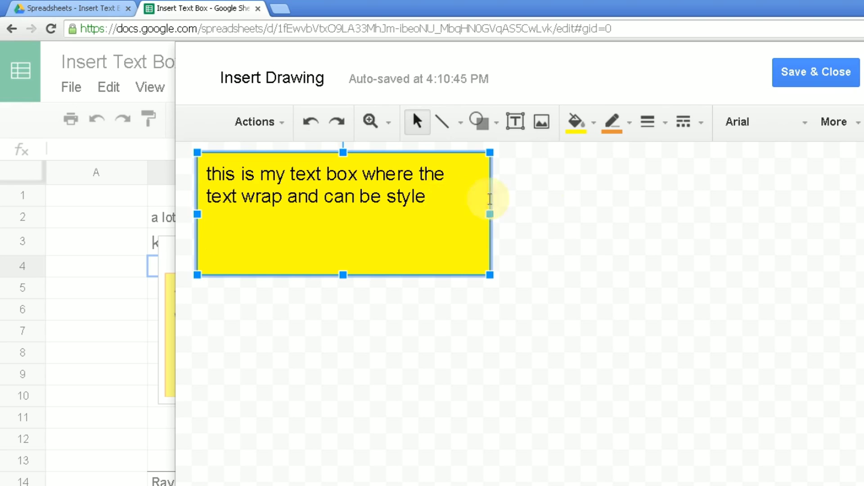
pyautogui.click(829, 85)
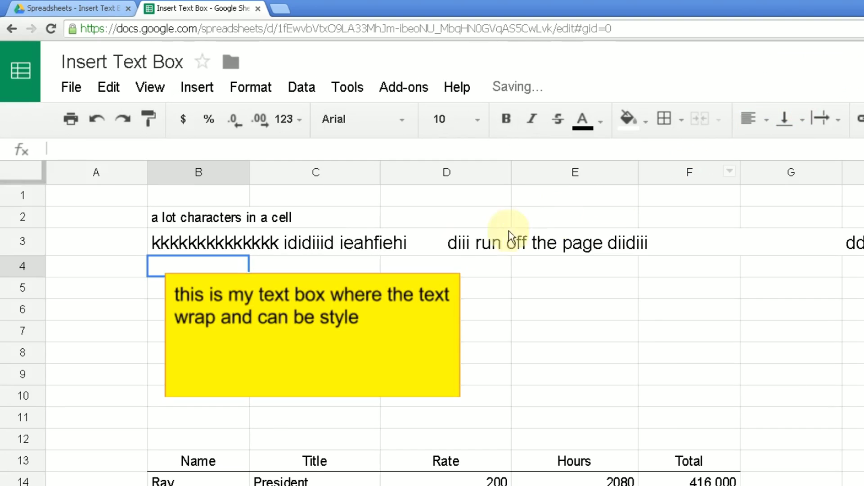
# - Enlarge the yellow text box from its corner handle so the text re-wraps
pyautogui.click(344, 280)
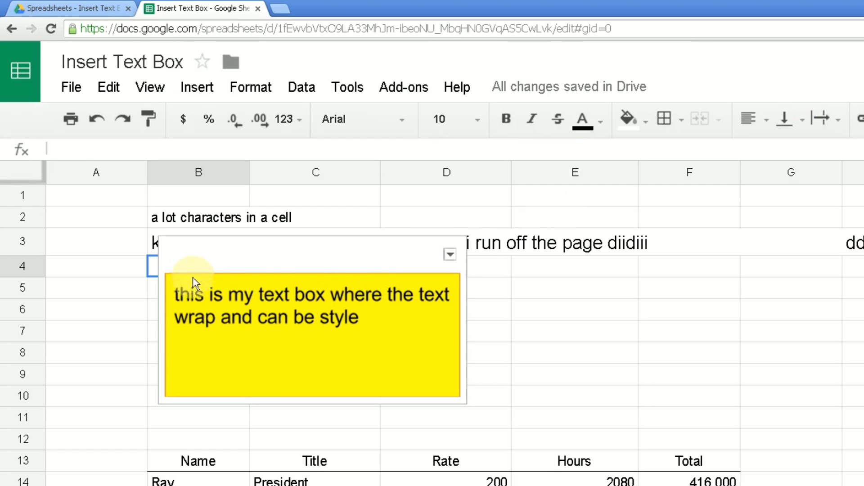
pyautogui.moveTo(158, 403); pyautogui.dragTo(77, 435)
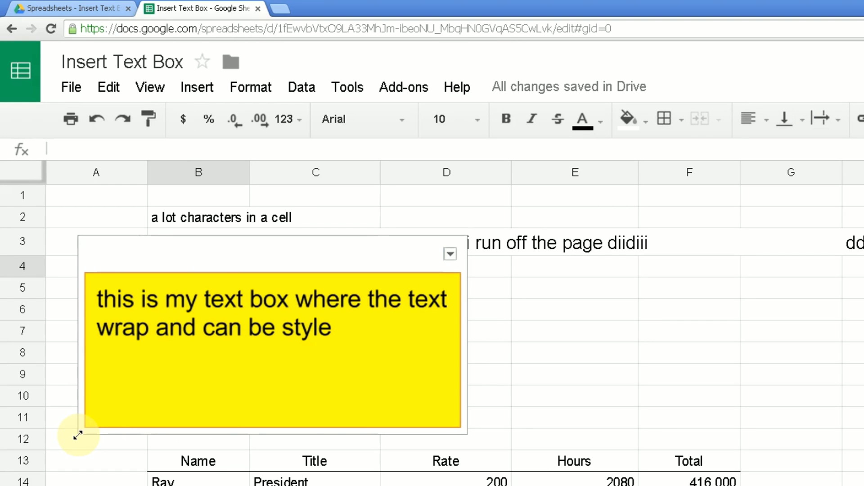
pyautogui.moveTo(77, 435); pyautogui.dragTo(127, 425)
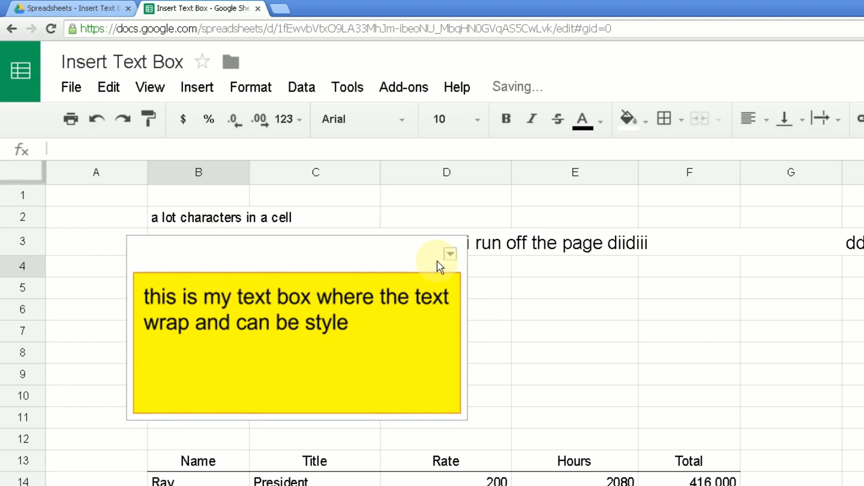
# - Move the text box right and down so it no longer covers row 3
pyautogui.moveTo(432, 245); pyautogui.dragTo(528, 272)
pyautogui.moveTo(598, 276); pyautogui.dragTo(695, 278)
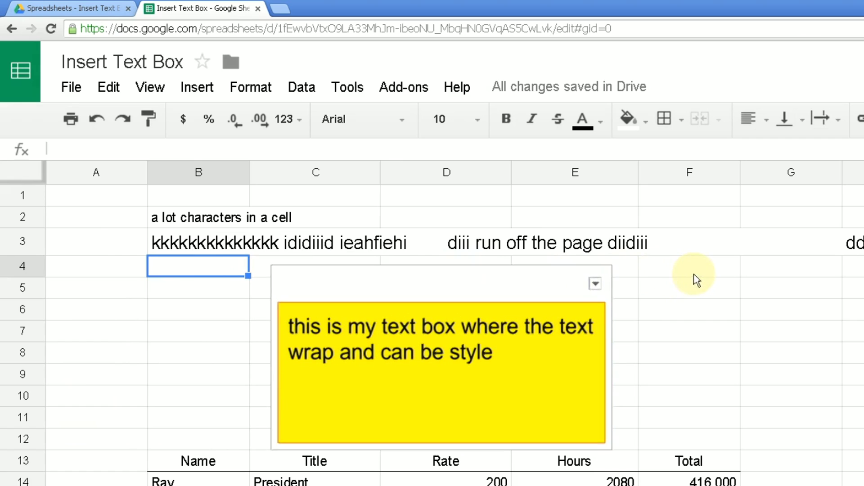
pyautogui.click(231, 300)
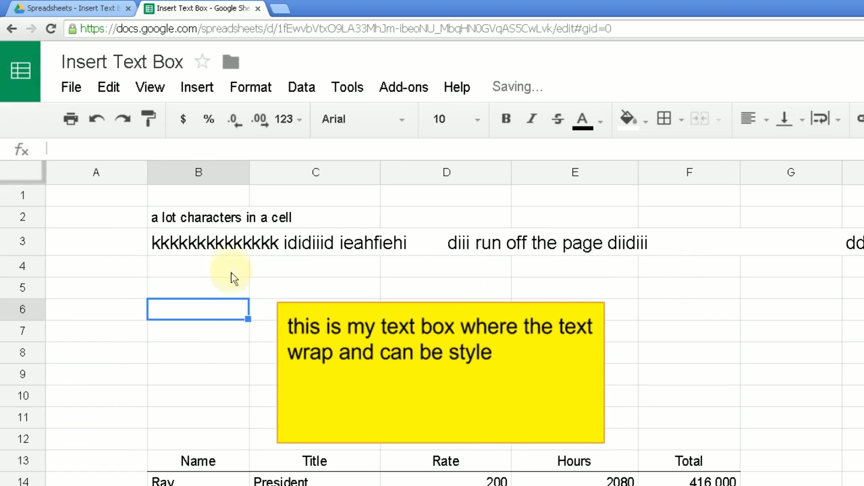
pyautogui.click(226, 246)
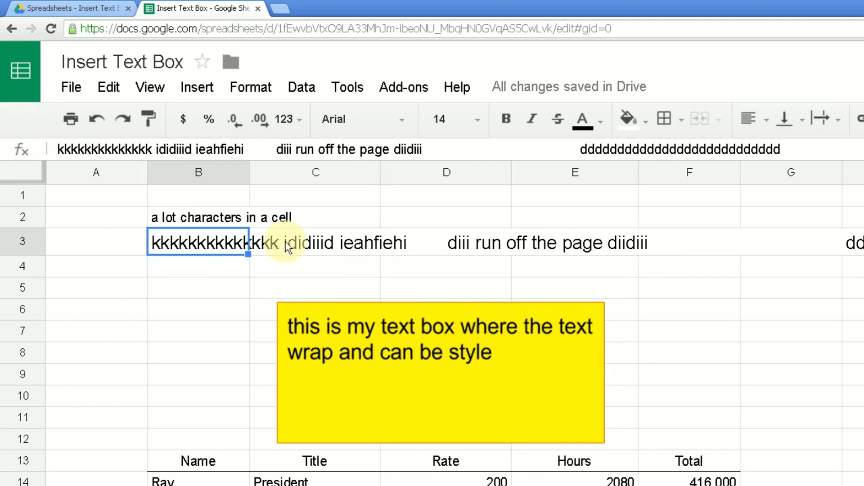
# - Enter 1, 2 and 3 in cells C6:C8
pyautogui.press('Down')
pyautogui.press('Down')
pyautogui.press('Down')
pyautogui.press('Right')
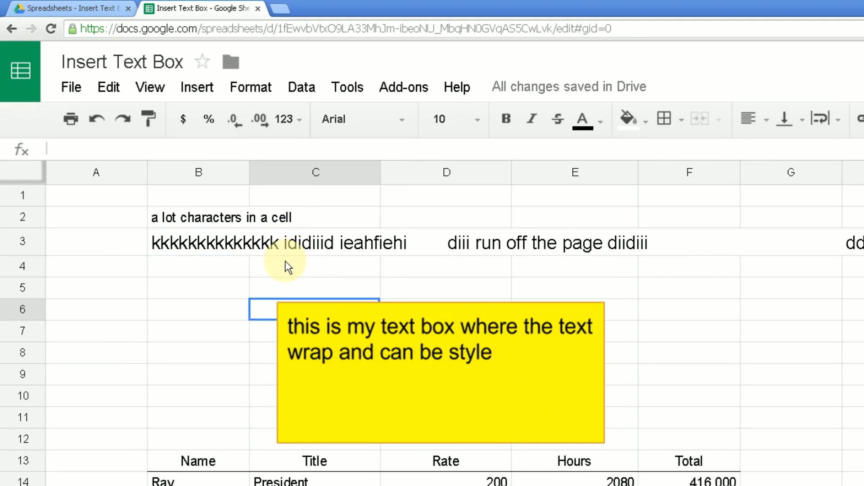
pyautogui.write('1')
pyautogui.press('Return')
pyautogui.write('2')
pyautogui.press('Return')
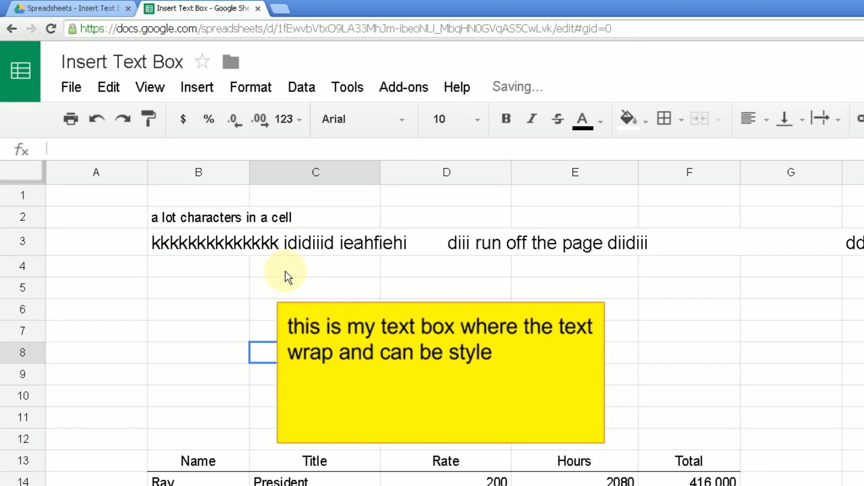
pyautogui.write('3')
pyautogui.press('Return')
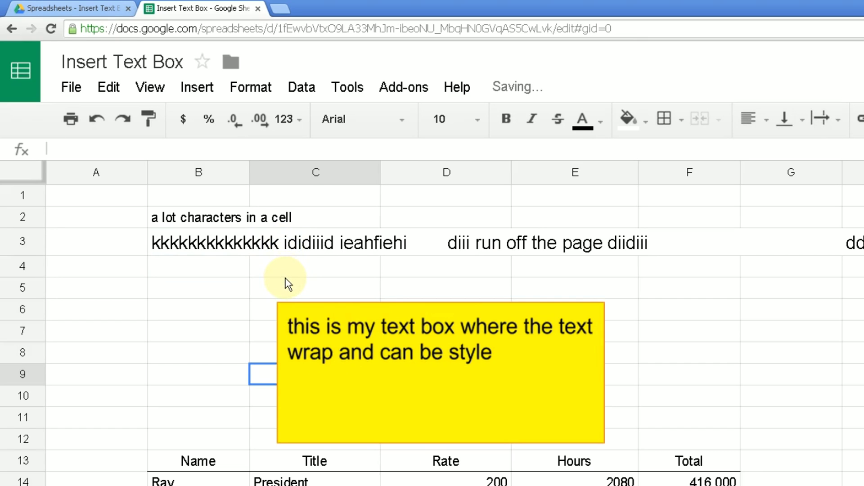
# - Put =sum(C6:C8) in C9 to total the three numbers
pyautogui.write('=sum(')
pyautogui.press('Up')
pyautogui.press('Up')
pyautogui.press('Up')
pyautogui.hotkey('shift', 'Down')
pyautogui.hotkey('shift', 'Down')
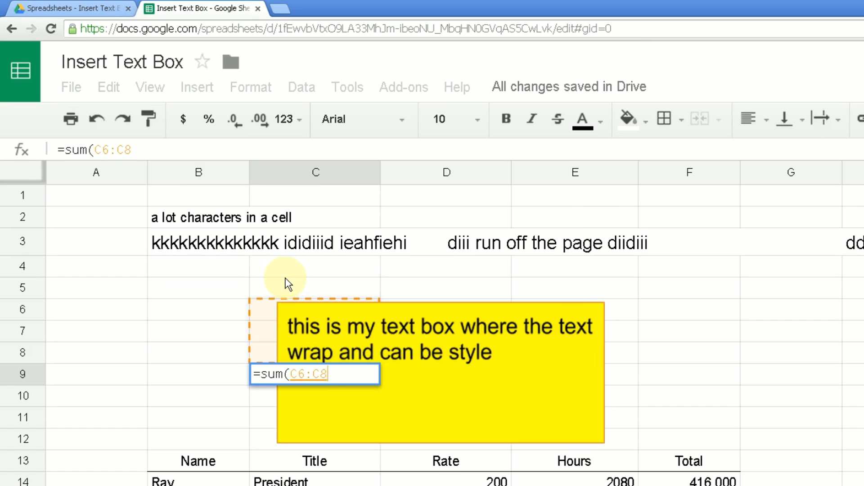
pyautogui.write(')')
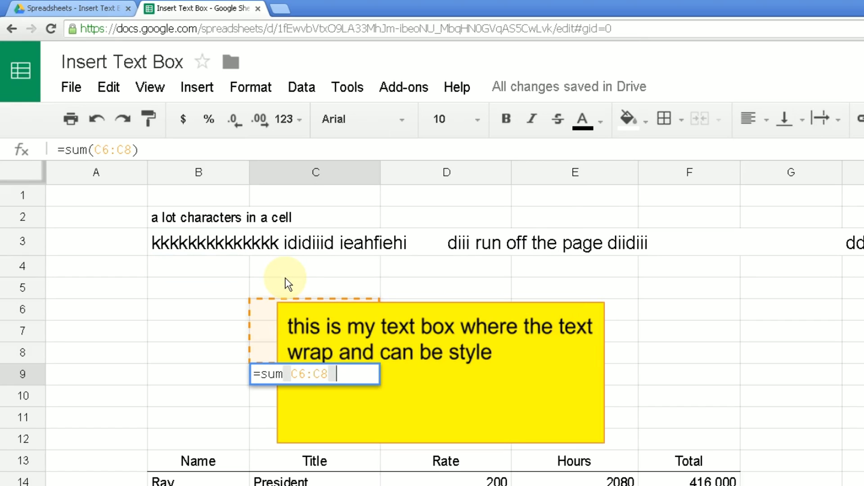
pyautogui.press('Return')
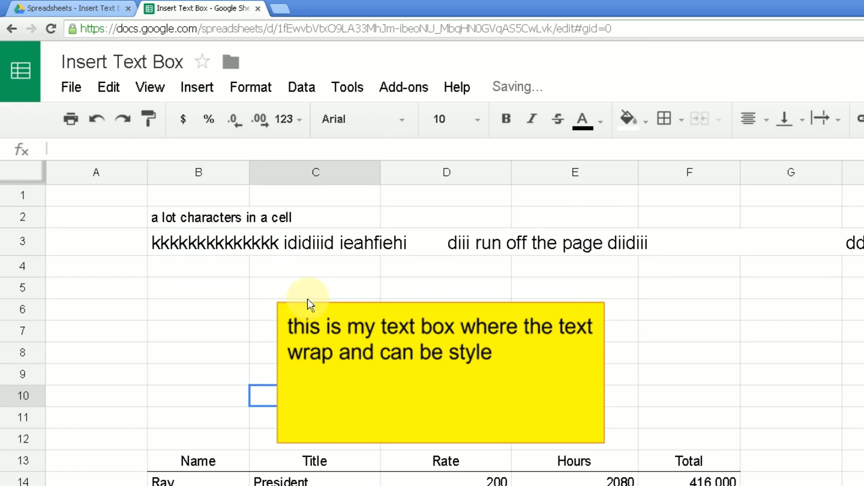
# - Drag the yellow text box right to uncover C6:C9, then check C9's formula
pyautogui.click(308, 298)
pyautogui.click(314, 305)
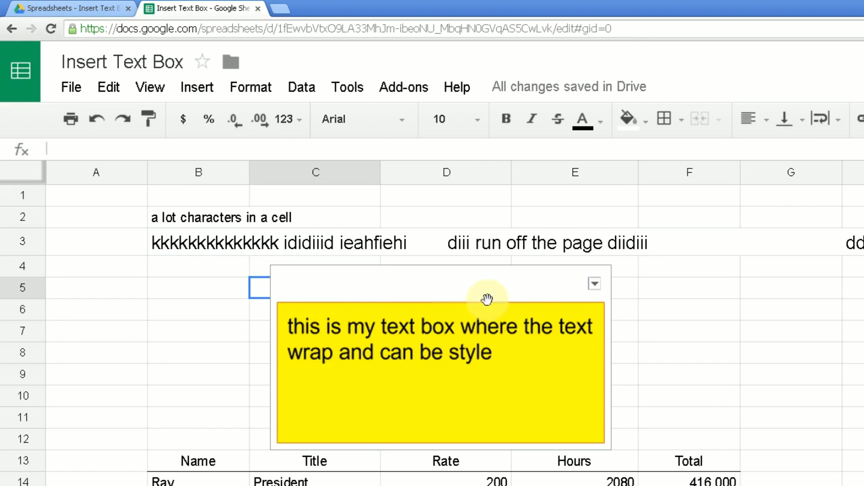
pyautogui.moveTo(536, 267); pyautogui.dragTo(697, 245)
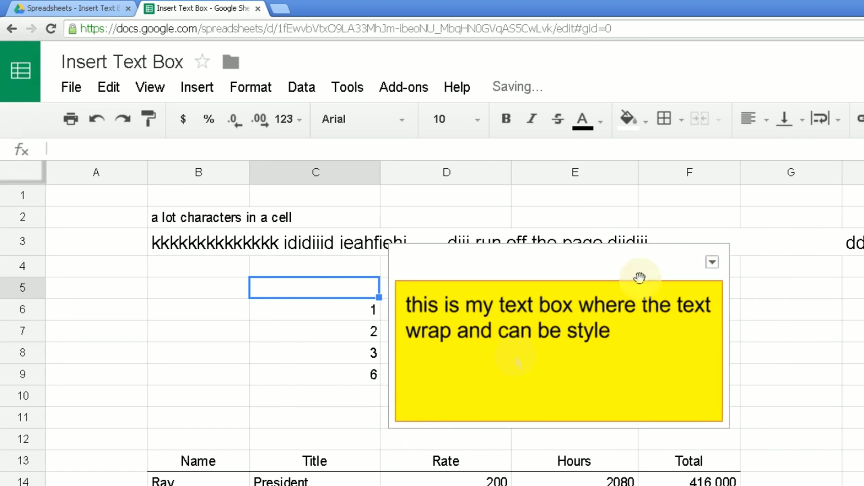
pyautogui.click(325, 373)
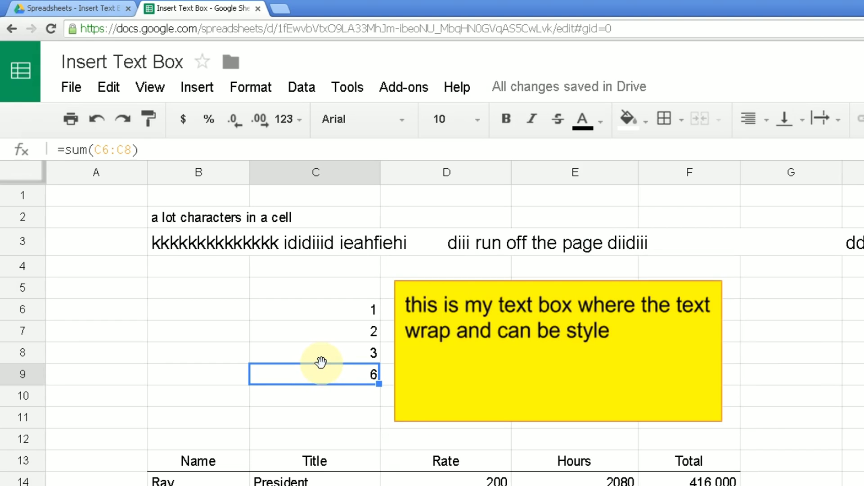